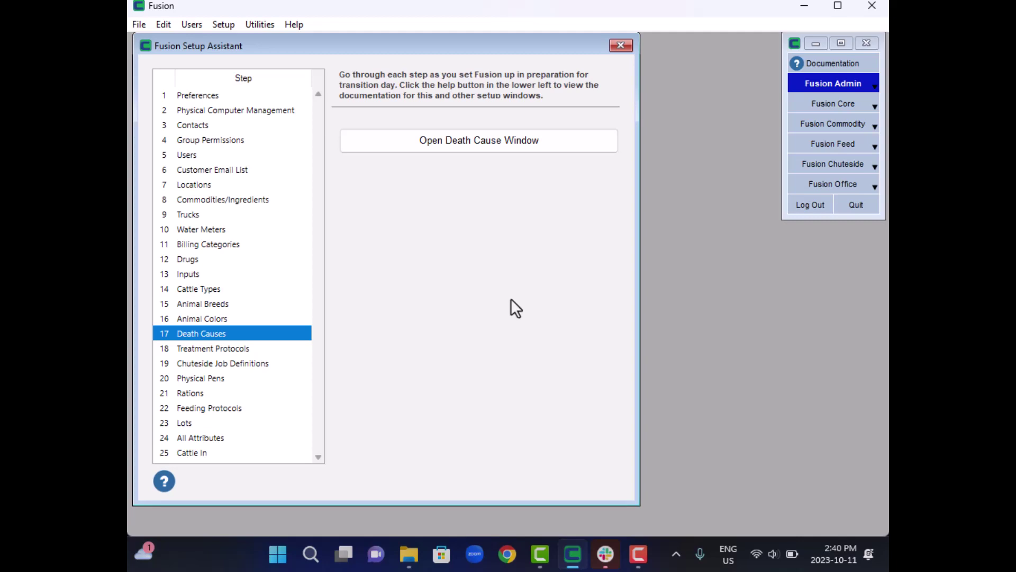
Step: Open the diagnosis definitions list from the Treatment Protocols step of the setup assistant
click(262, 349)
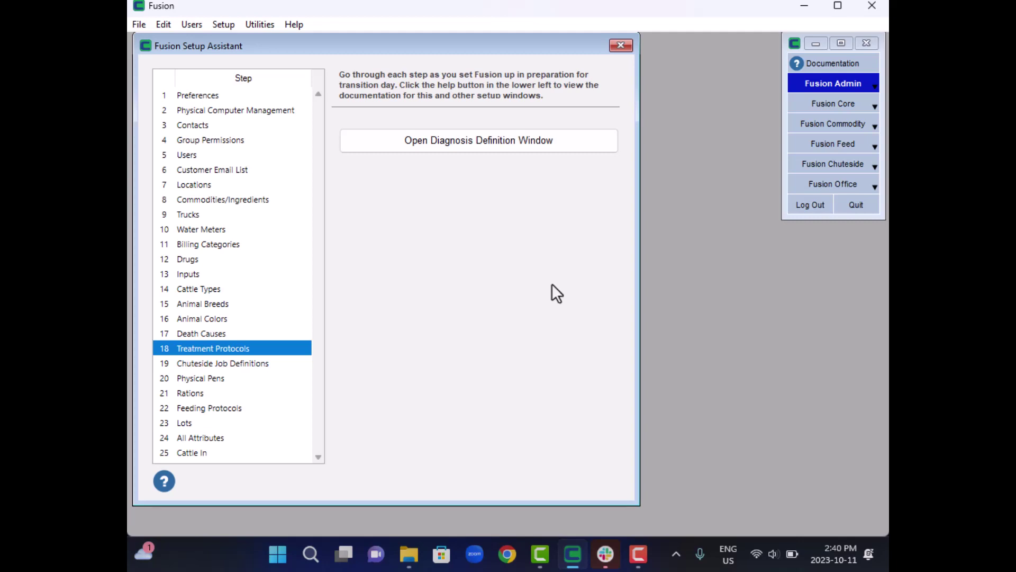
click(800, 101)
click(222, 25)
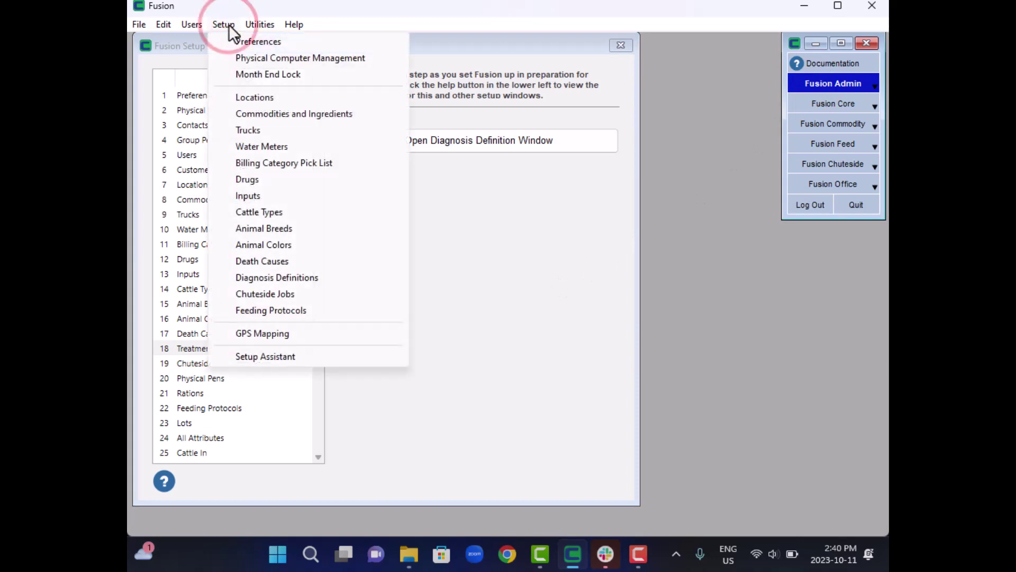
click(334, 276)
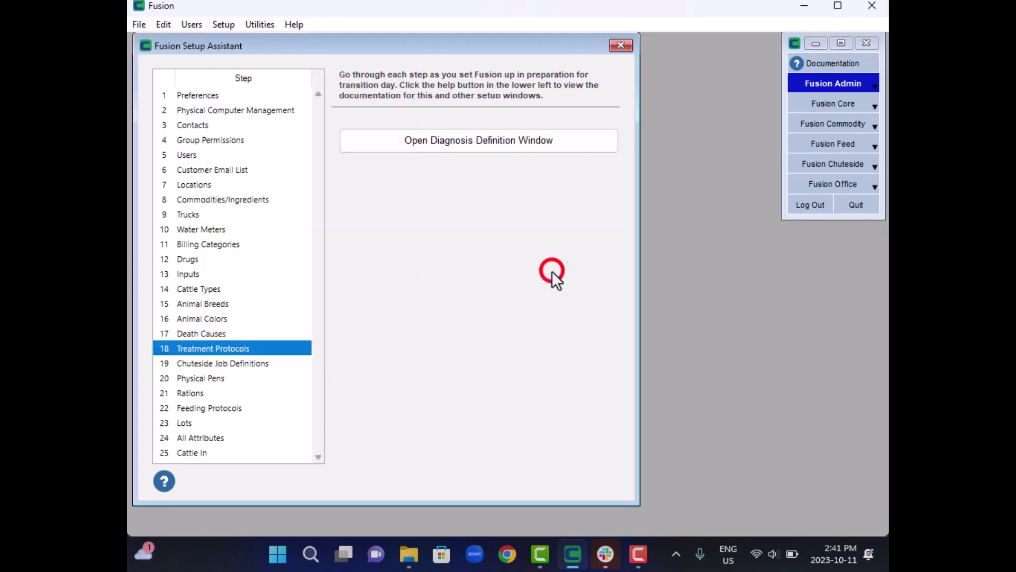
click(512, 146)
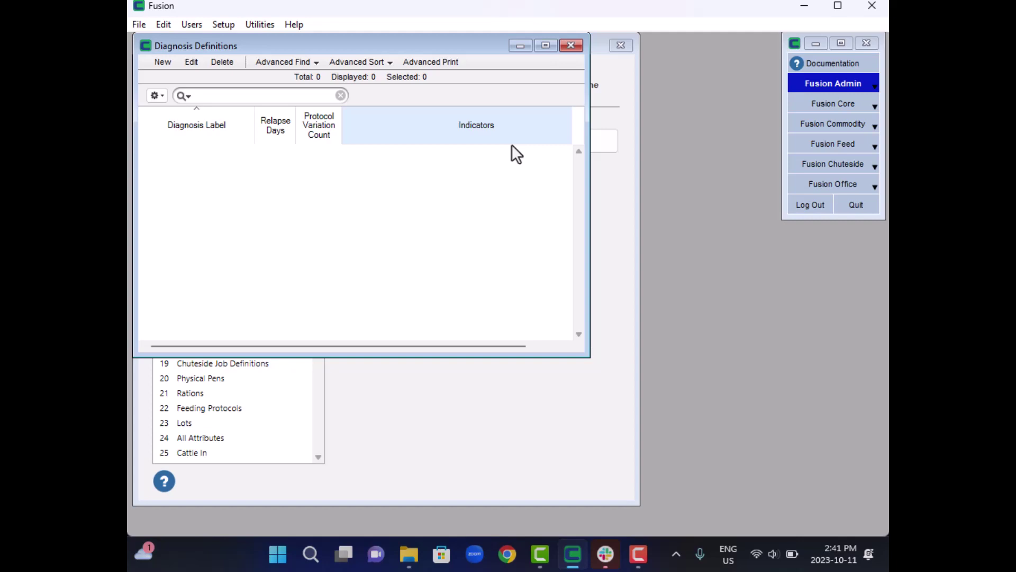
Step: Create a new diagnosis definition named Honker Syndrome, keeping the default relapse days
click(163, 63)
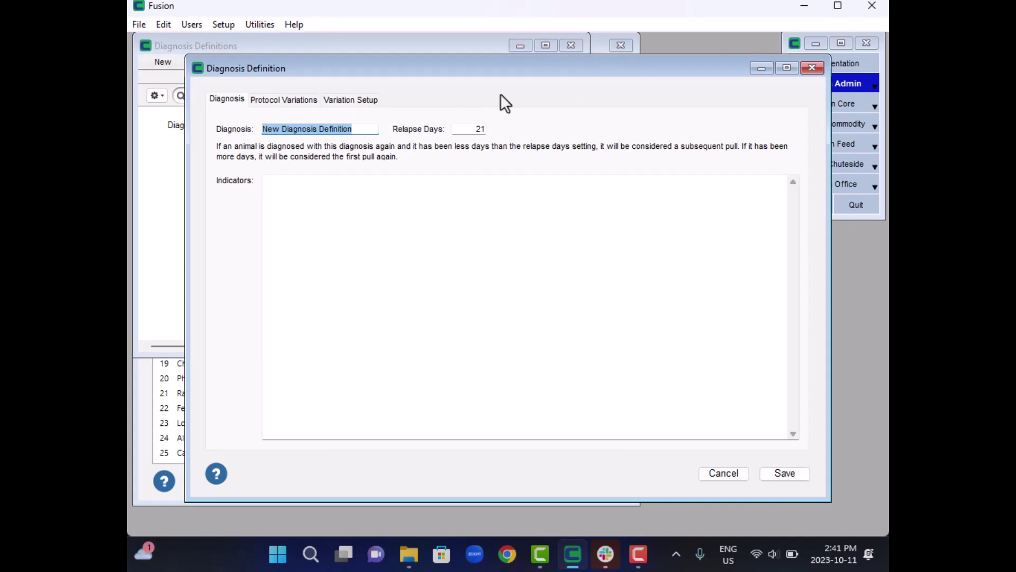
text(Honk)
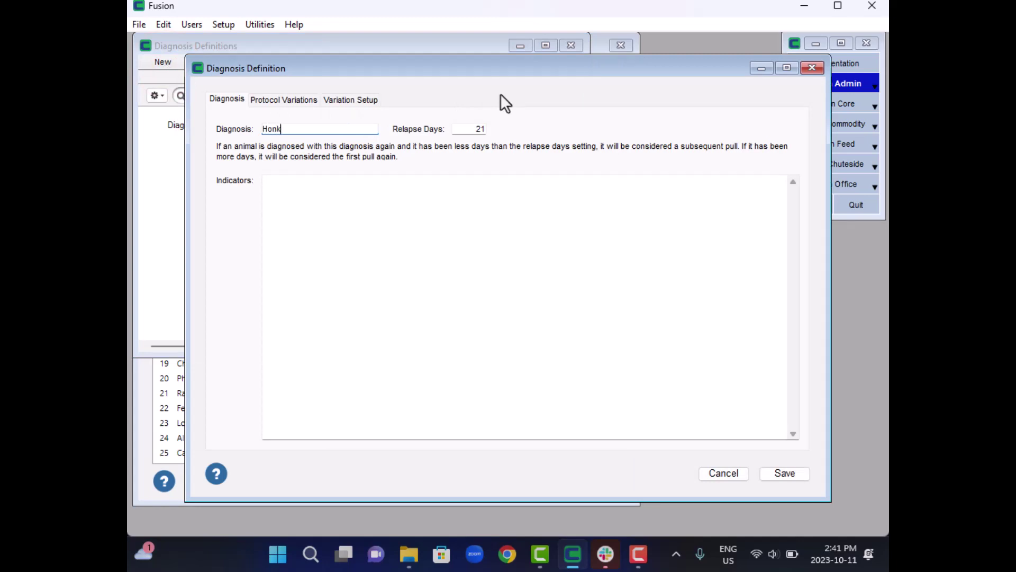
text(er Syndrome)
key(Tab)
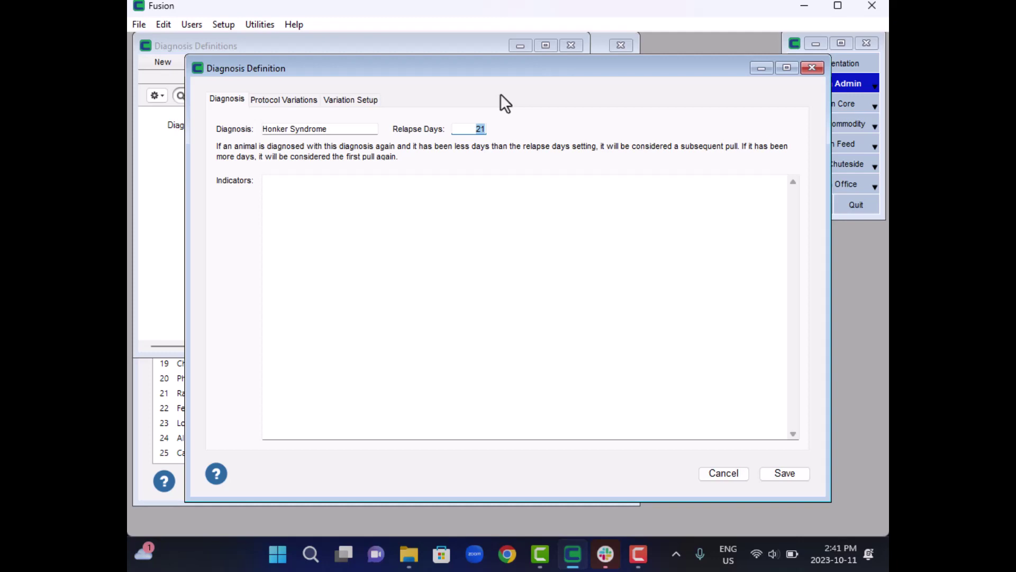
key(Tab)
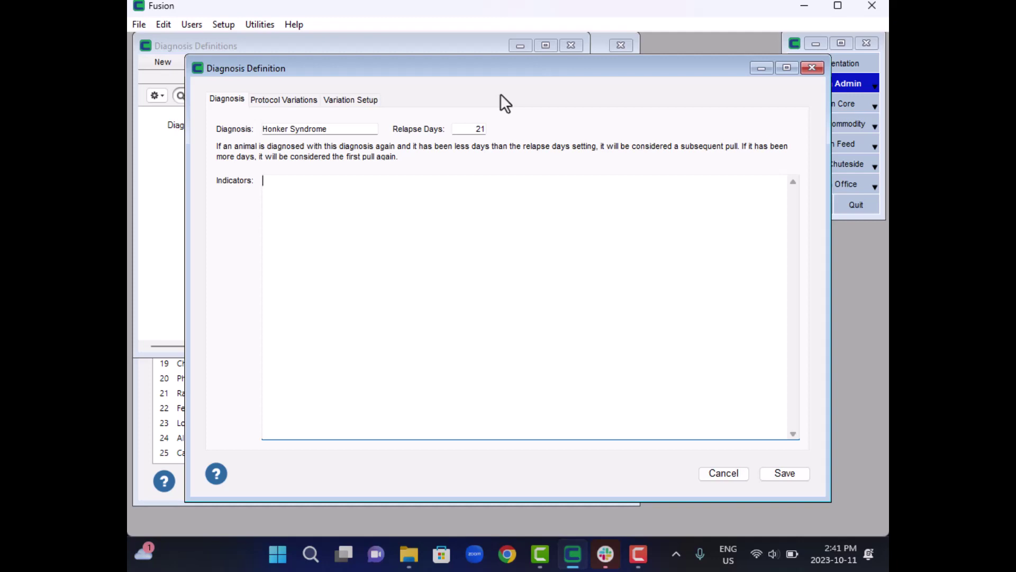
Step: Add a weight breakpoint of 1100 lb in the variation setup and update the protocol variations
click(370, 100)
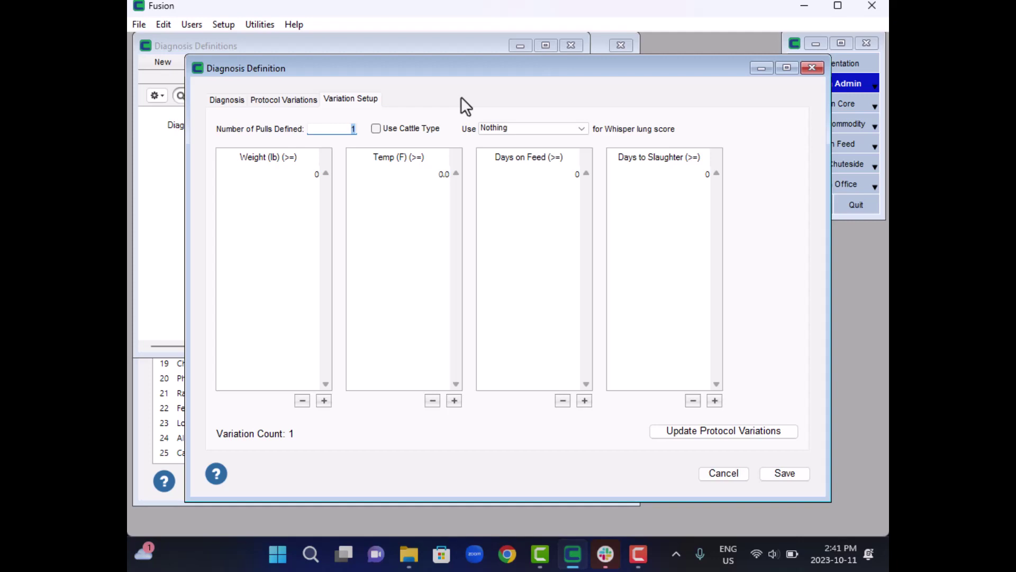
click(324, 401)
text(1100)
key(Tab)
click(683, 432)
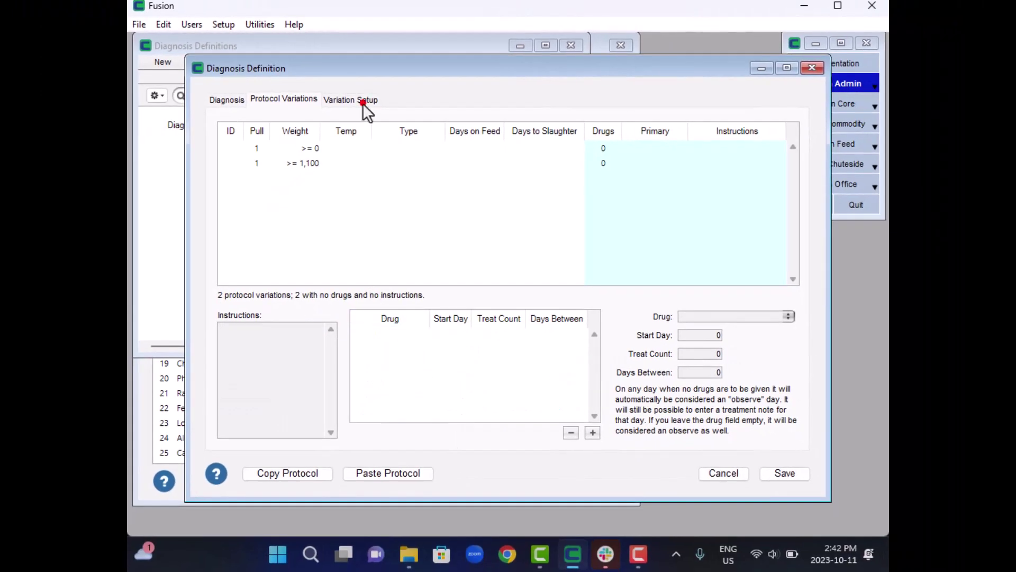
Step: Add another weight breakpoint of 950 lb to the diagnosis's variation setup
click(363, 102)
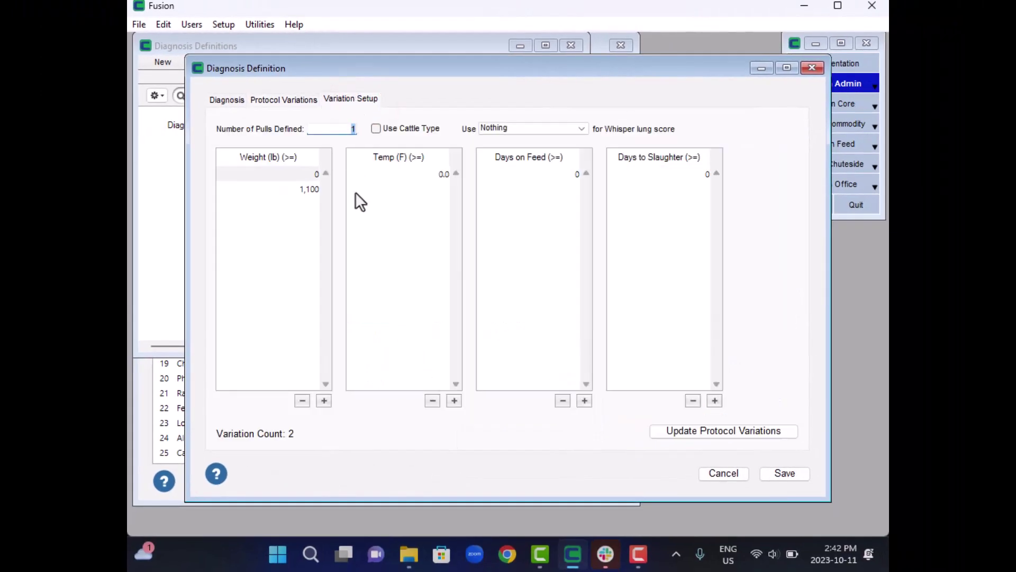
click(326, 400)
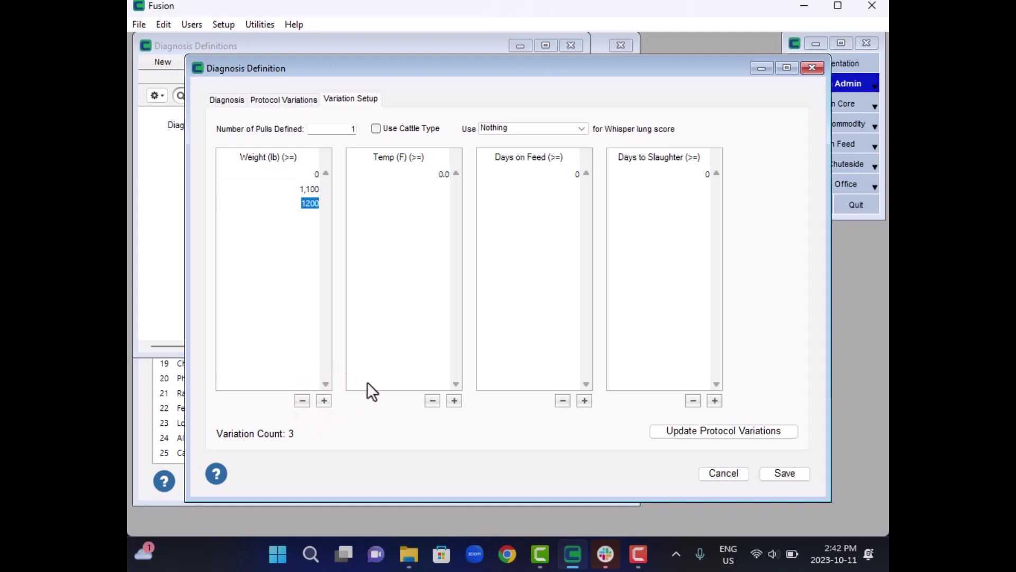
text(950)
key(Tab)
click(312, 203)
click(314, 183)
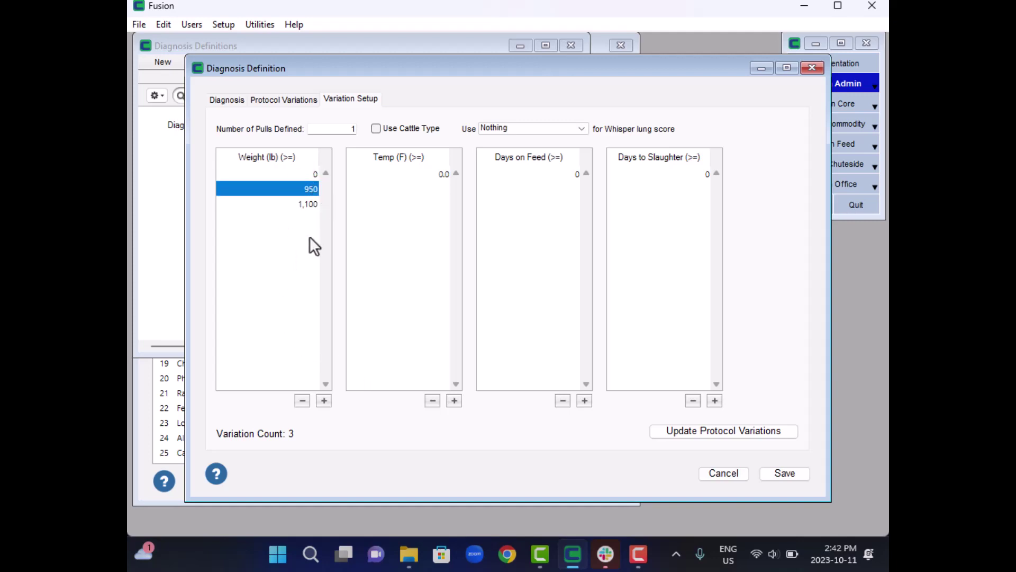
click(295, 249)
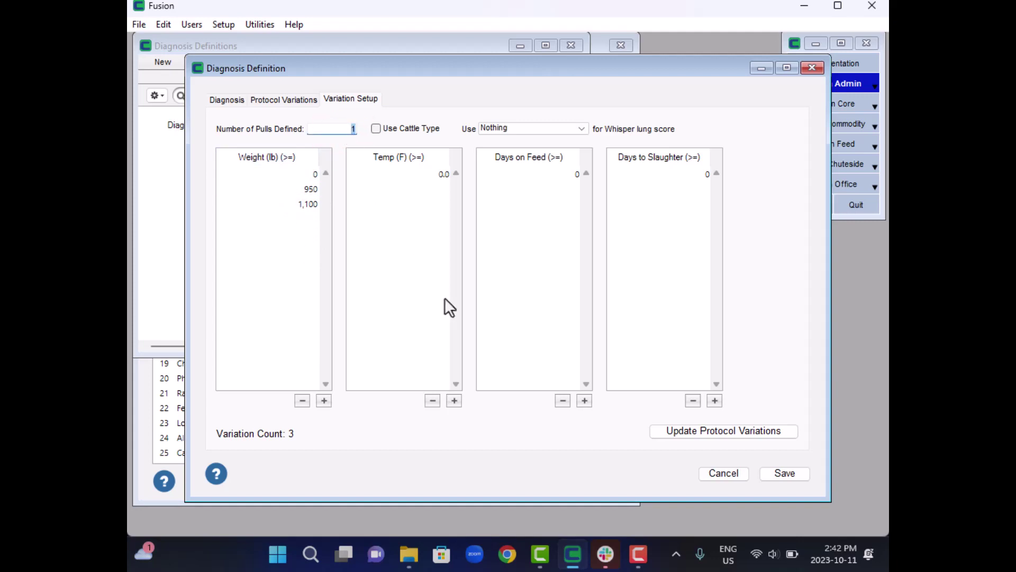
Step: Set the number of pulls defined to 2 and update the protocol variations
text(2)
click(656, 430)
click(722, 440)
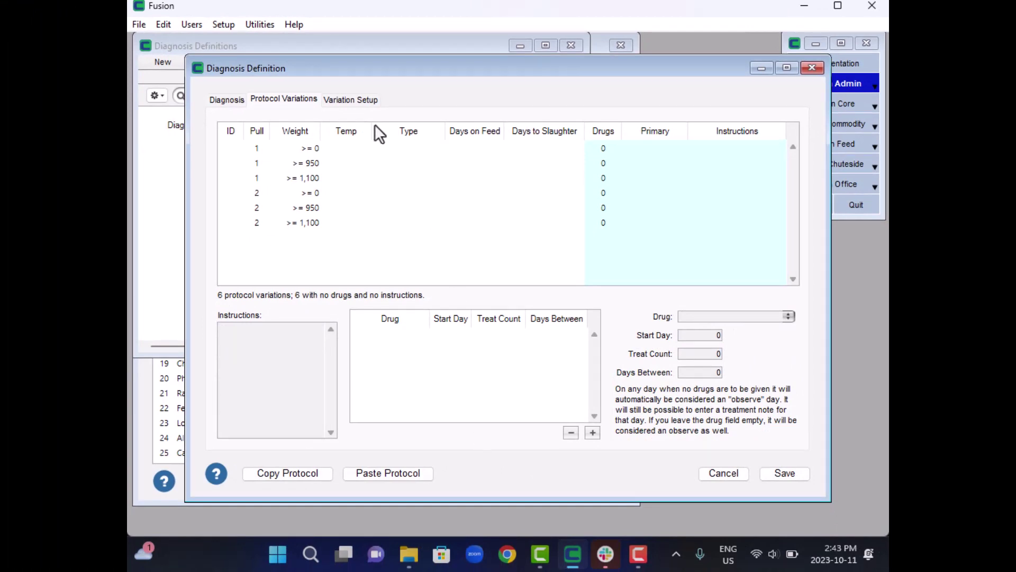
Step: Set the number of pulls back to 1, remove the 950 lb weight breakpoint, and update the protocol variations
click(357, 100)
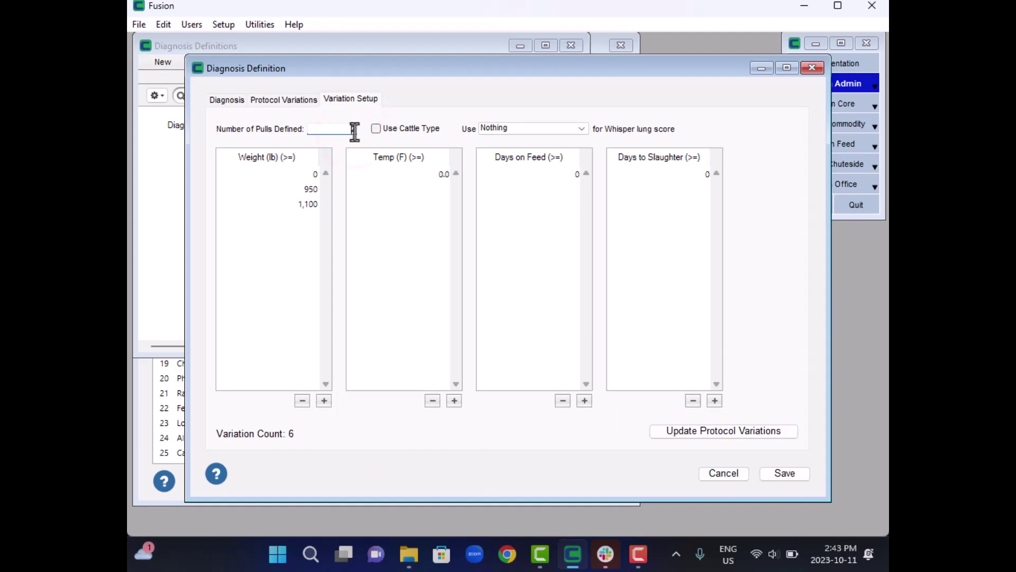
text(1)
key(Tab)
click(311, 190)
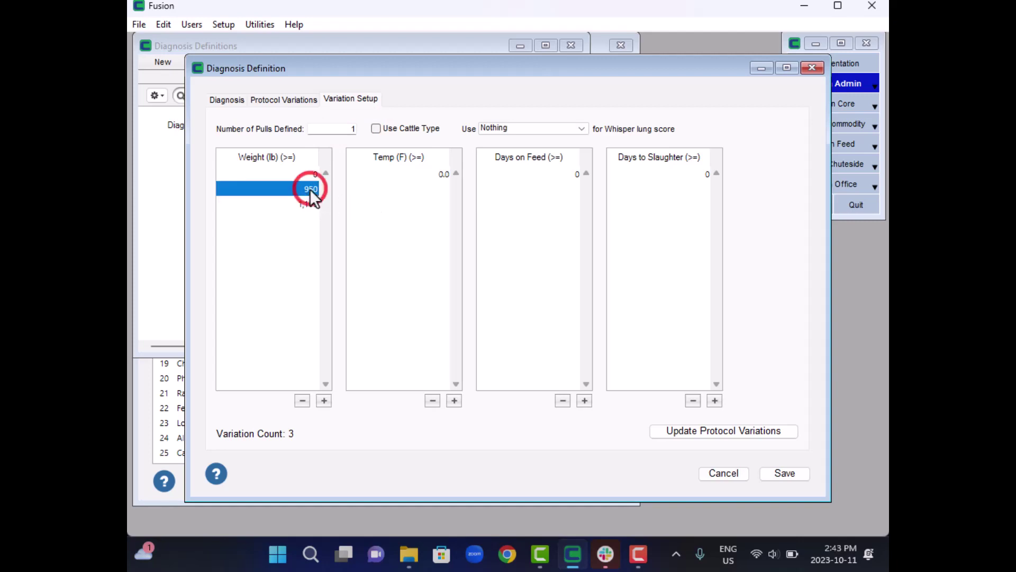
click(302, 401)
click(748, 426)
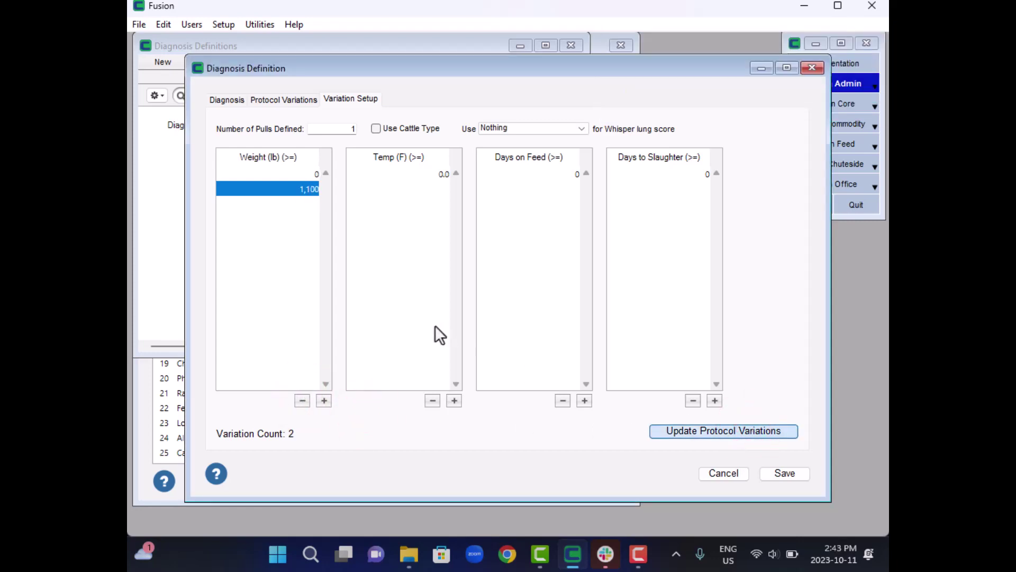
Step: Add Penicillin with a treat count of 5 to the pull 1 variation for weights from 0 lb
click(312, 149)
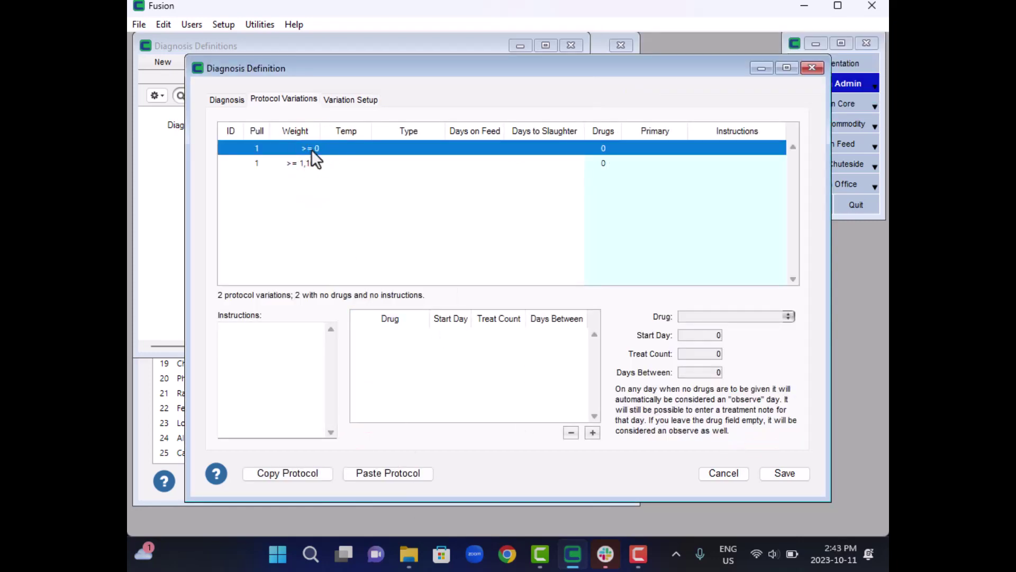
click(284, 359)
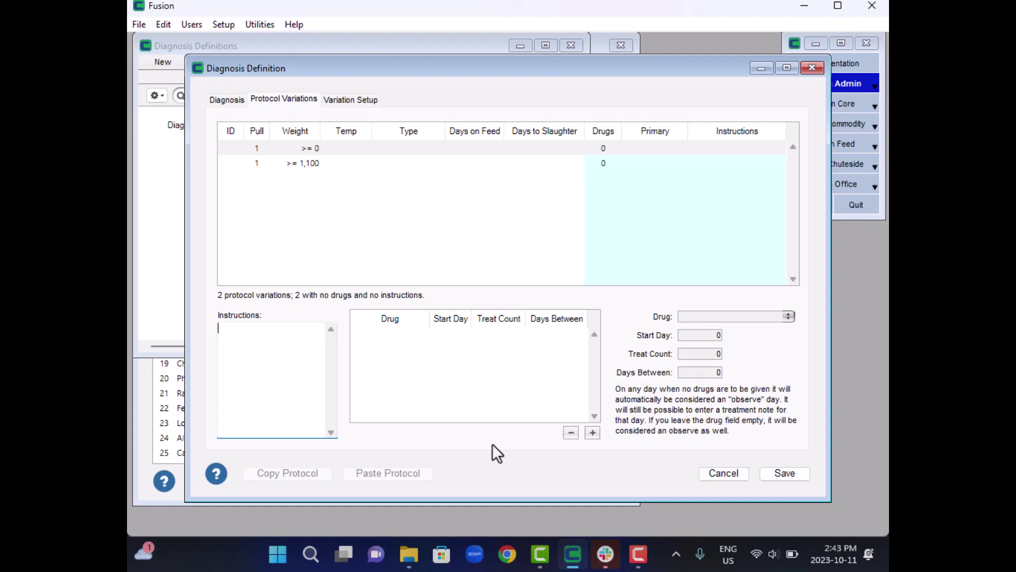
click(592, 433)
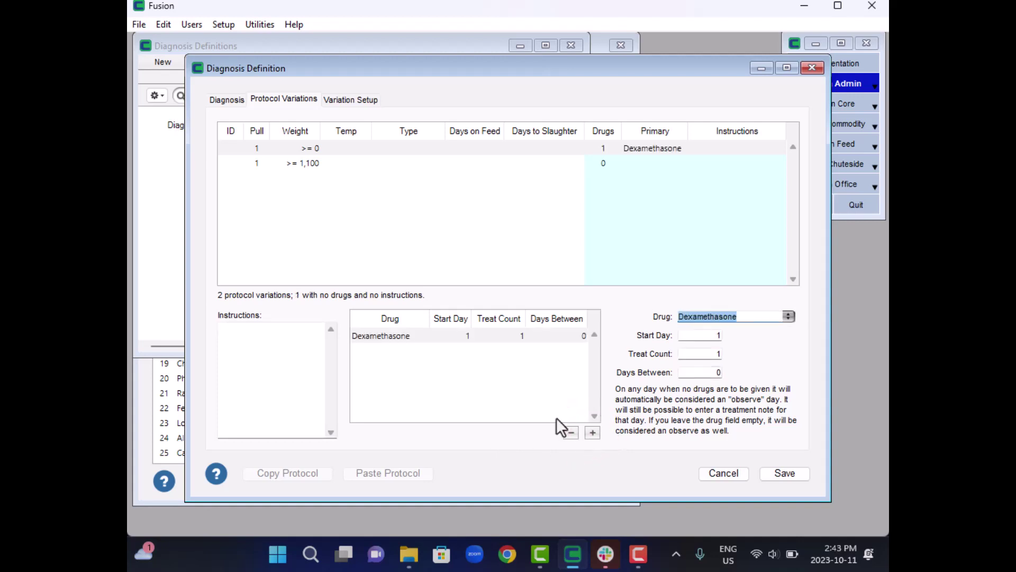
text(Penicillin)
key(Tab)
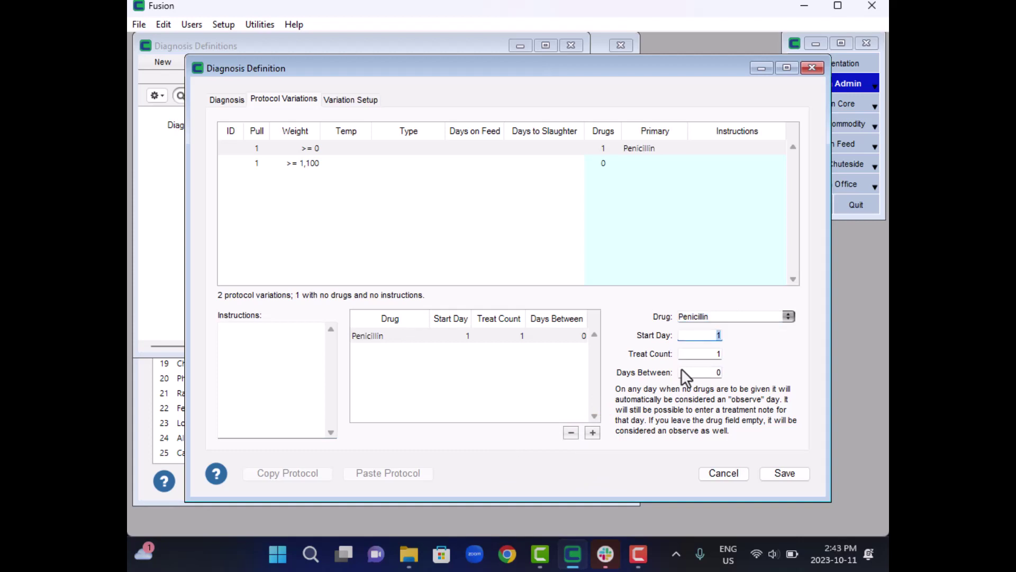
key(Tab)
text(5)
key(Tab)
Step: Add Dexamethasone with a treat count of 3 to the variation for weights from 0 lb
click(593, 433)
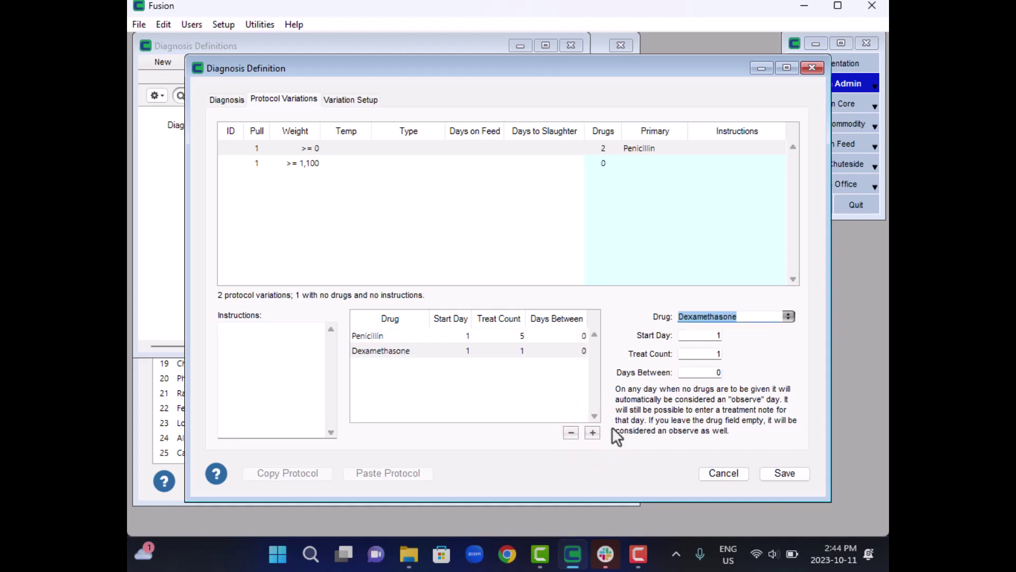
key(Tab)
key(Tab)
text(3)
Step: Add Salix to the variation for weights from 0 lb, keeping its default start day, treat count and days between
click(592, 433)
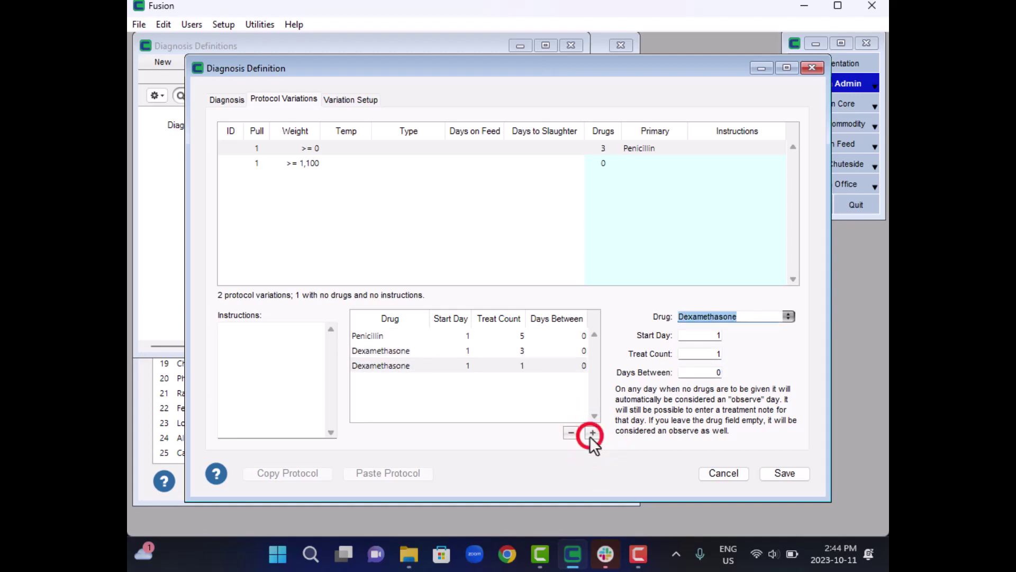
text(s)
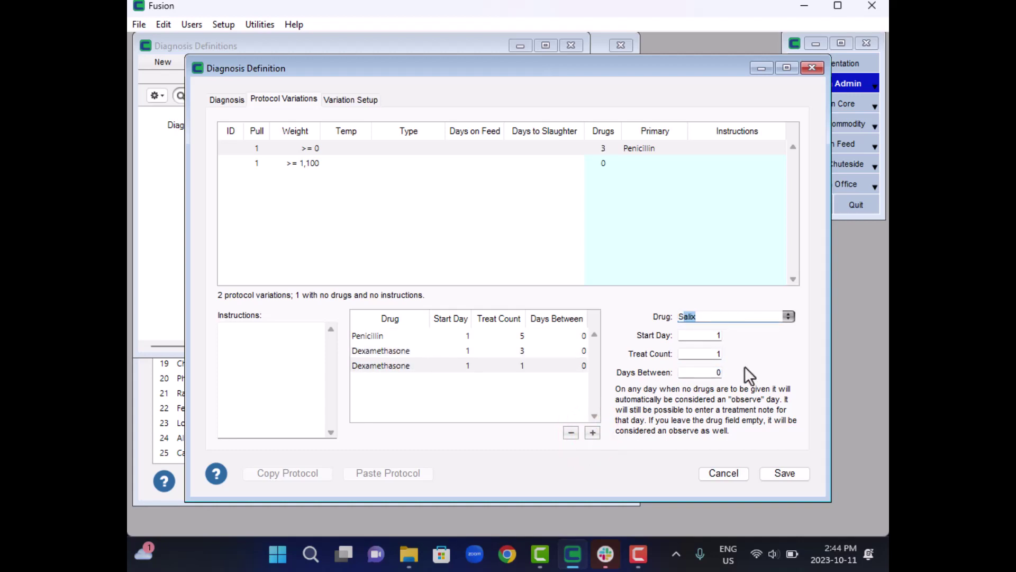
key(Tab)
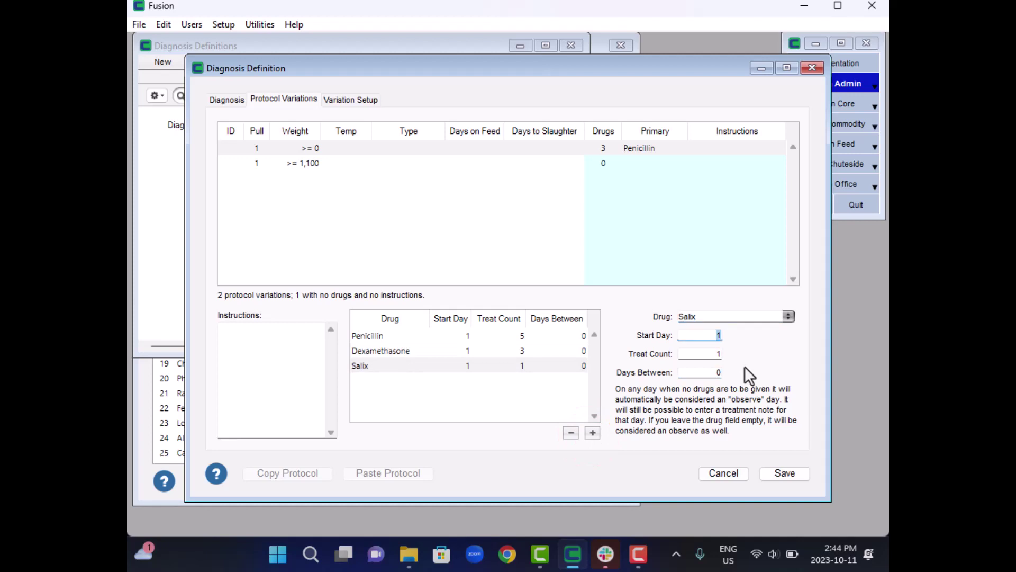
key(Tab)
key(Tab)
key(Tab)
Step: Add Excenel with a treat count of 3 to the pull 1 variation for weights from 1,100 lb
click(352, 165)
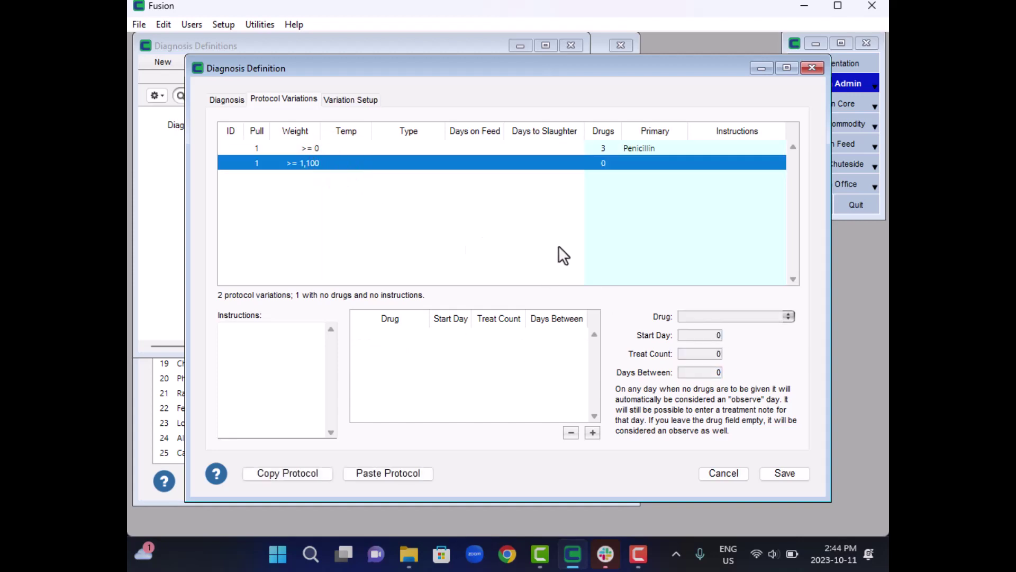
click(592, 433)
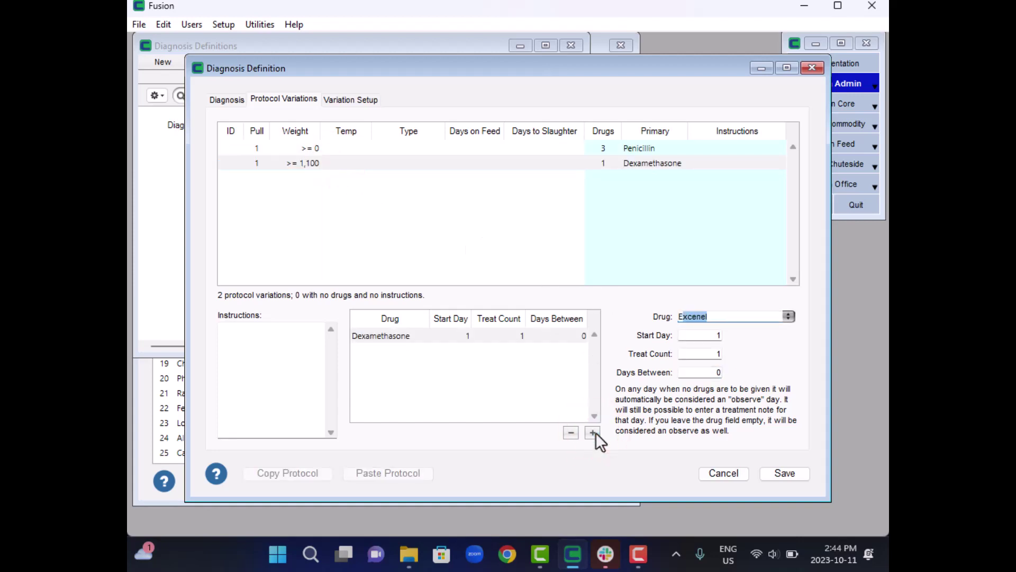
key(Tab)
key(Tab)
text(3)
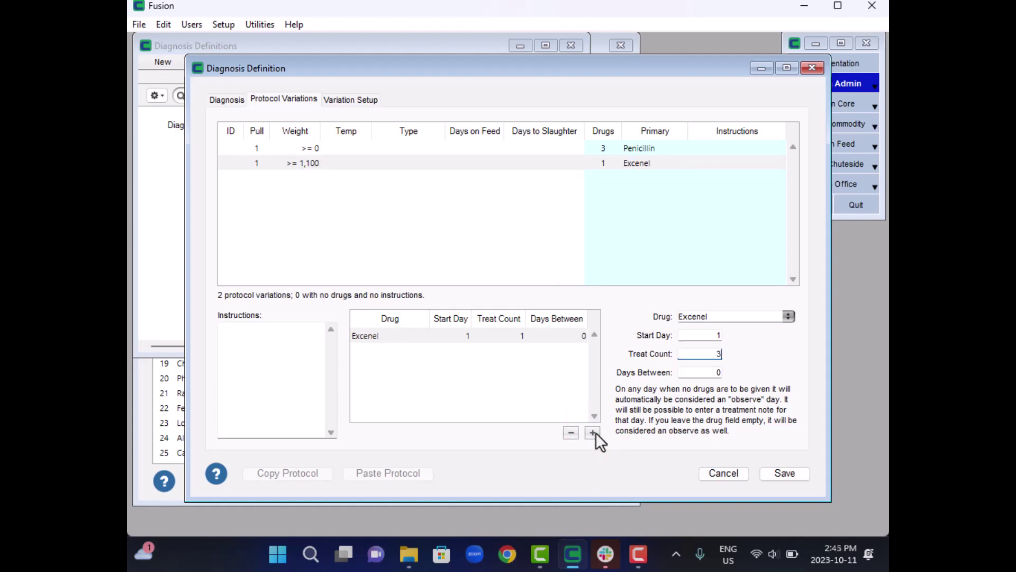
key(Tab)
Step: Add Dexamethasone with a treat count of 3 to the variation for weights from 1,100 lb
click(593, 433)
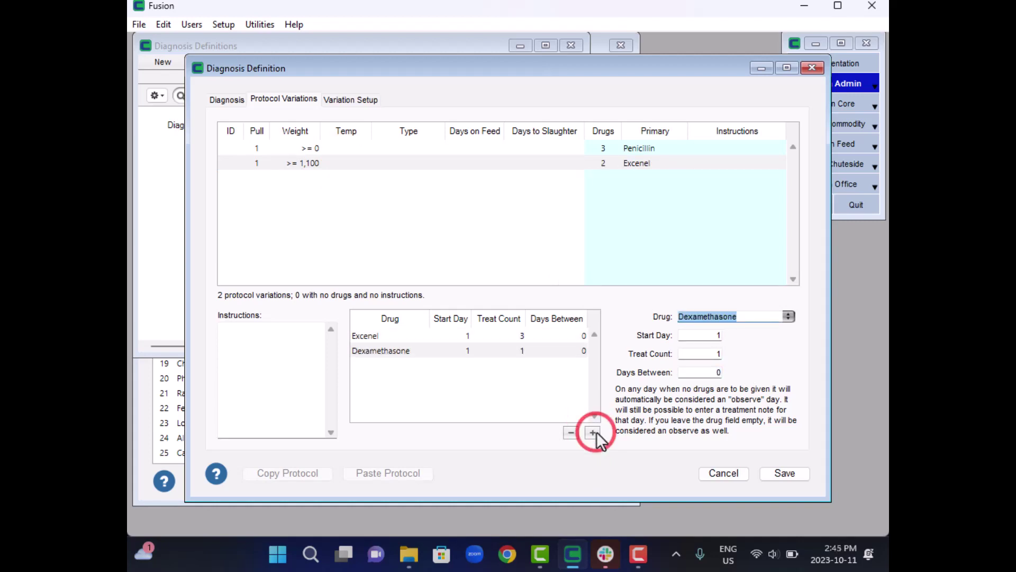
key(Tab)
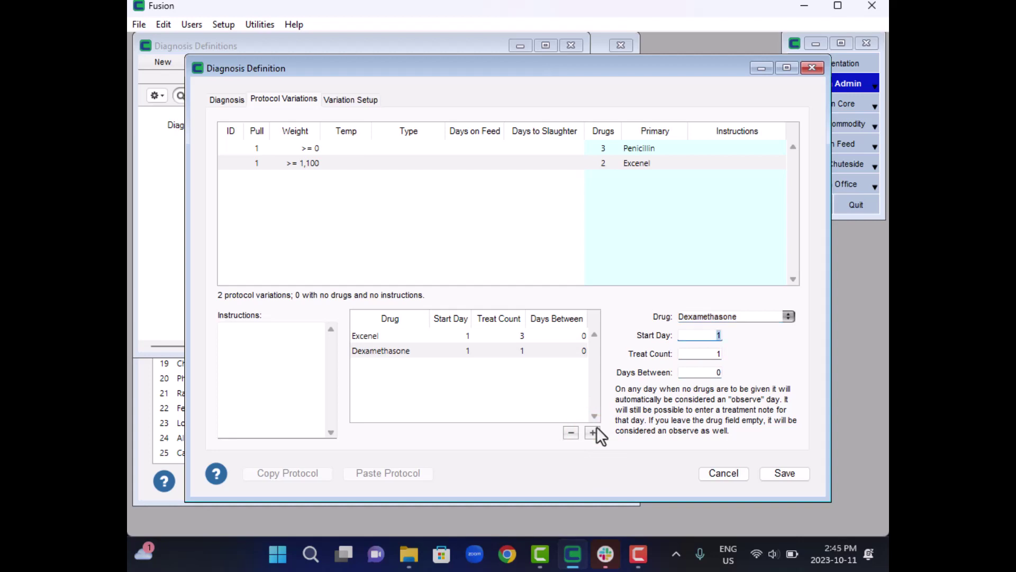
key(Tab)
text(3)
key(Tab)
Step: Add Salix with the default schedule values to the variation for weights from 1,100 lb
click(593, 433)
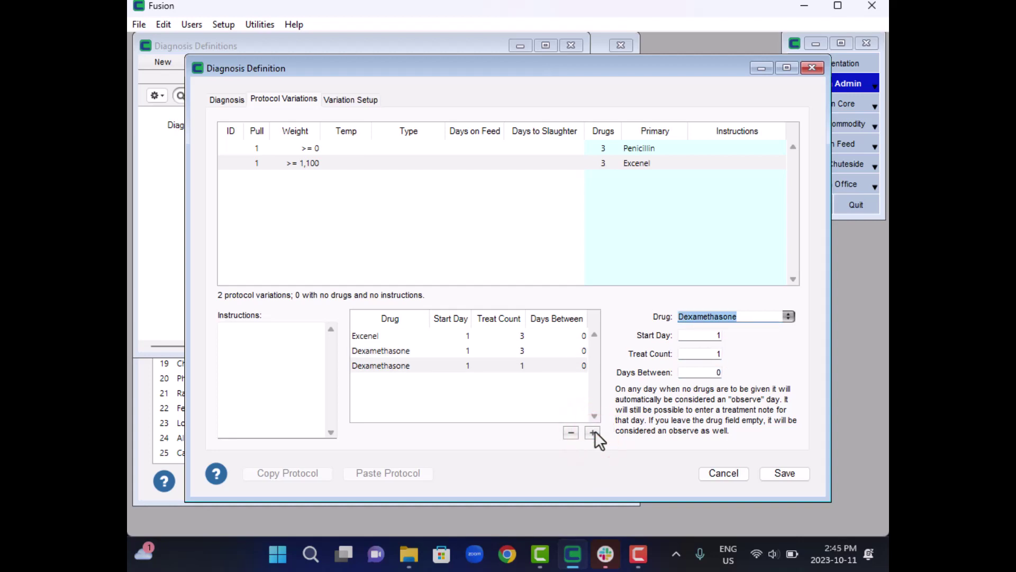
text(salix)
key(Tab)
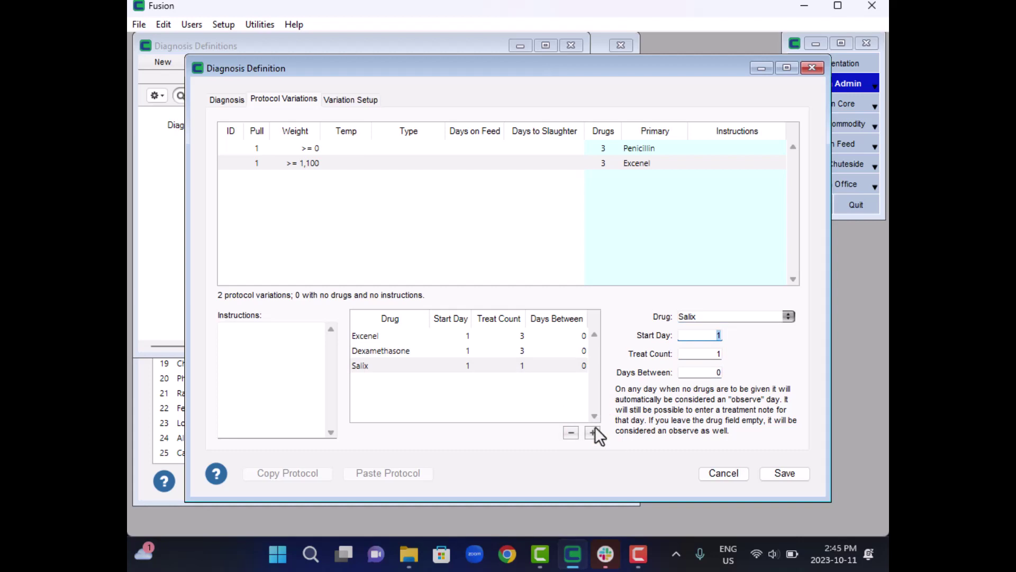
key(Tab)
key(Tab)
Step: Set the number of pulls defined to 3, enable the use of cattle type, and update the protocol variations
click(355, 101)
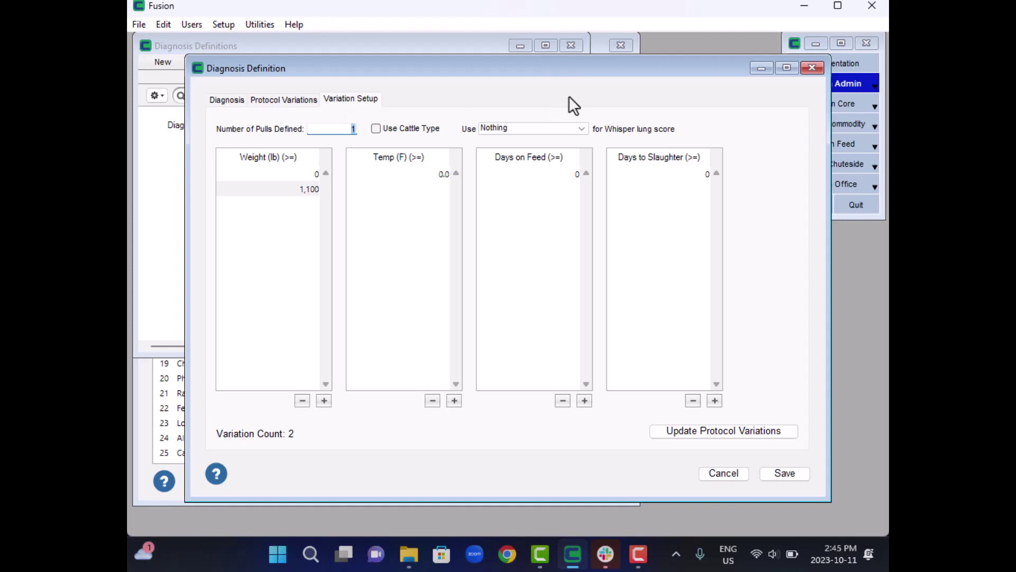
text(3)
click(378, 129)
click(731, 431)
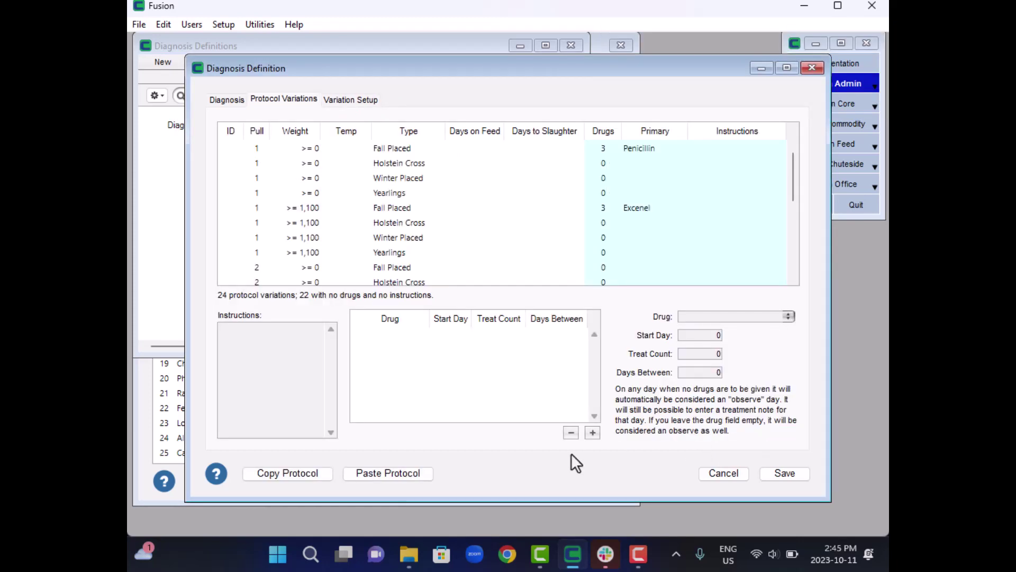
Step: Copy the pull 1 Fall Placed protocol for weights from 0 to the Holstein Cross and Winter Placed variations of the same pull and weight
click(423, 154)
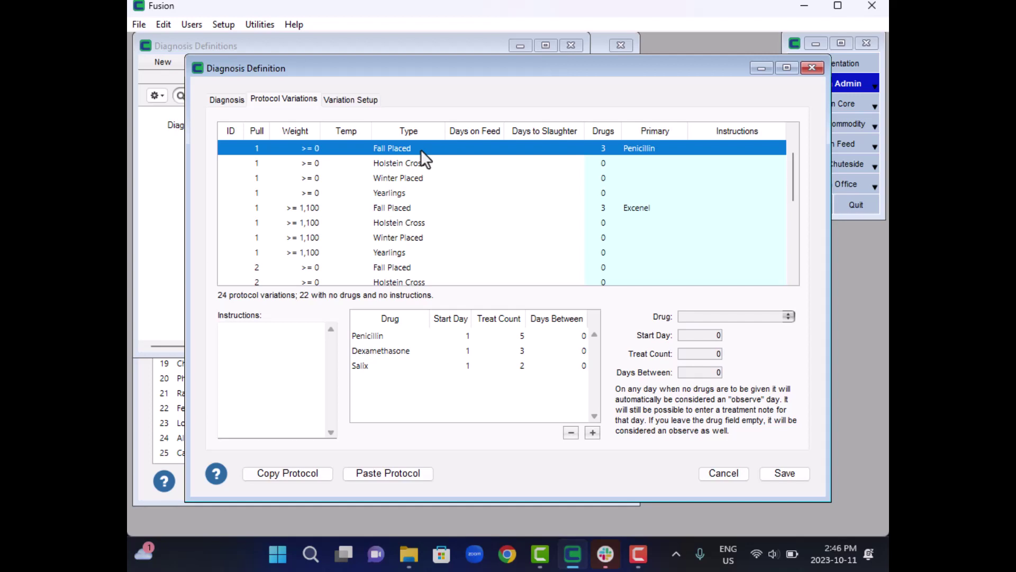
click(305, 471)
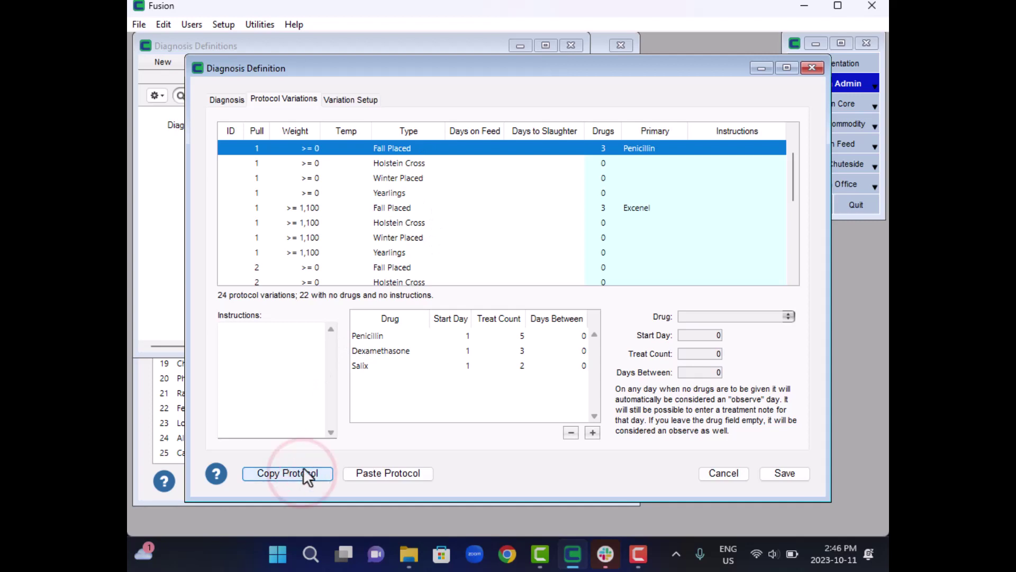
click(414, 164)
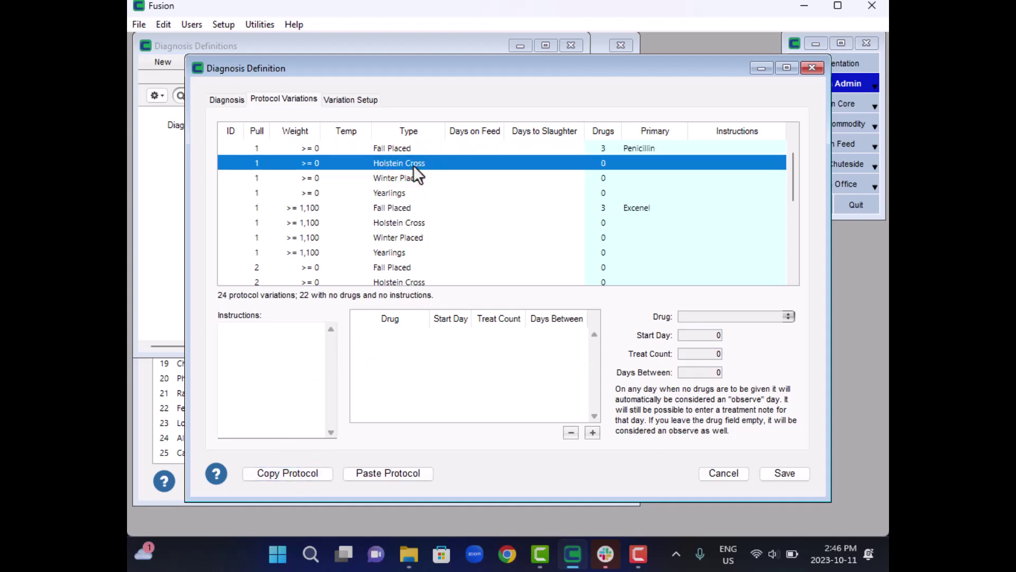
click(388, 472)
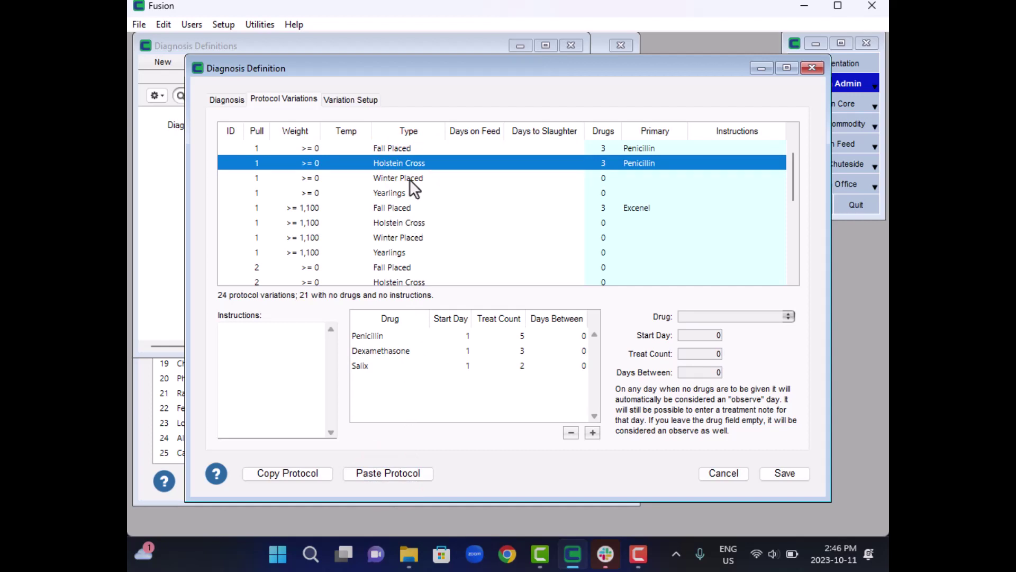
click(410, 180)
click(387, 478)
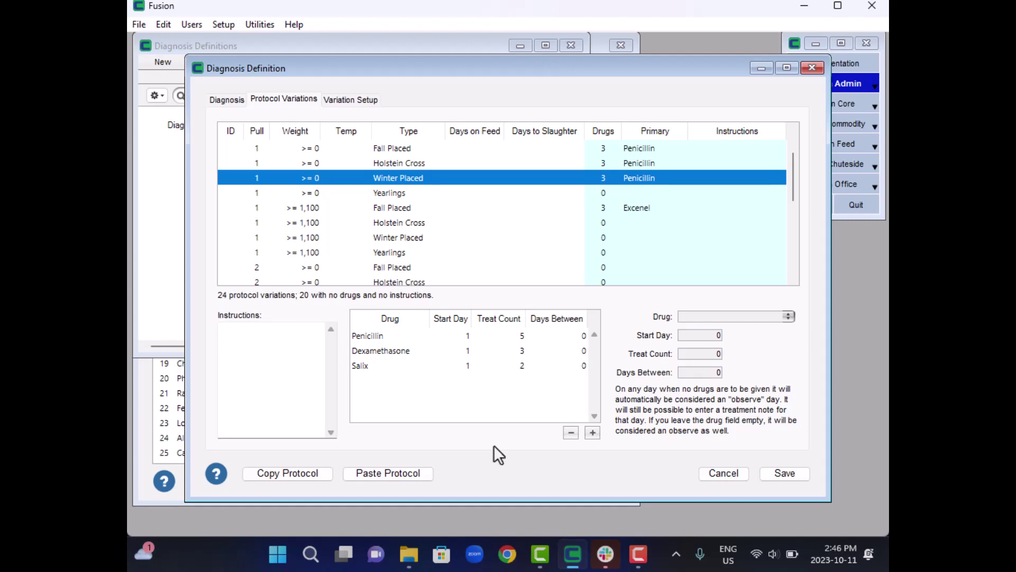
Step: Add an observe entry without a drug to the Winter Placed variation, with start day 11 and a treat count of 2
click(592, 433)
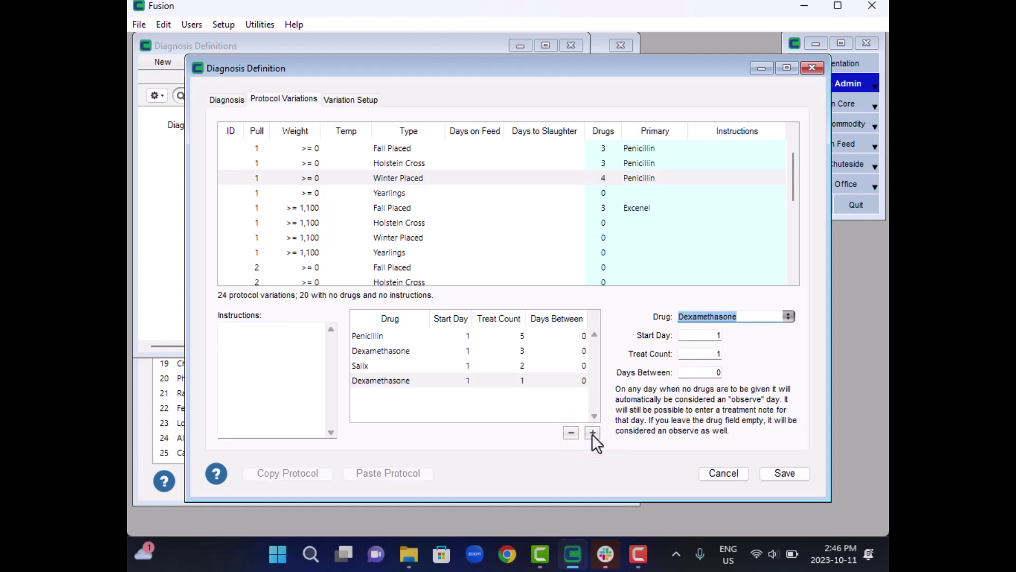
key(BackSpace)
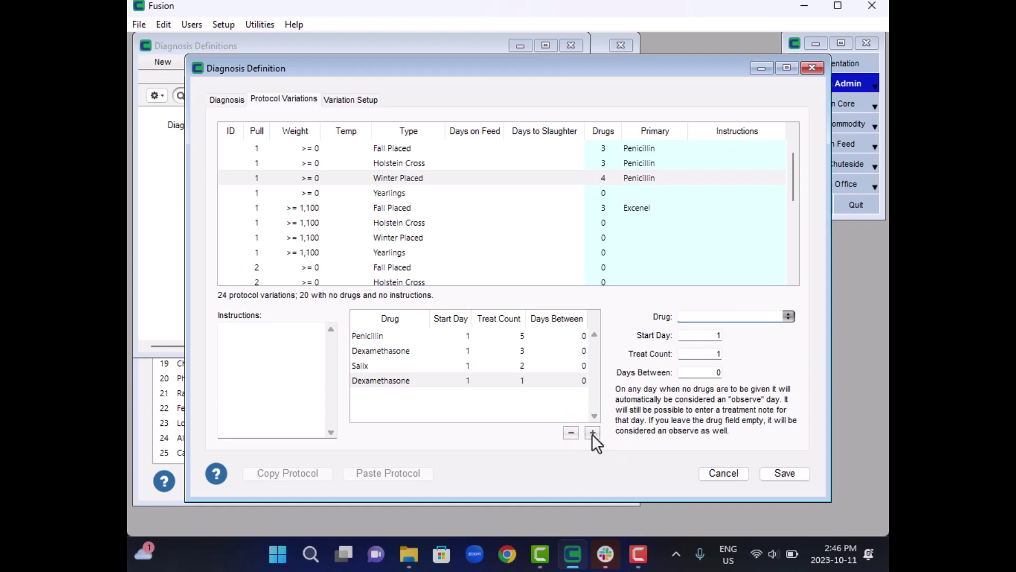
key(Tab)
text(11)
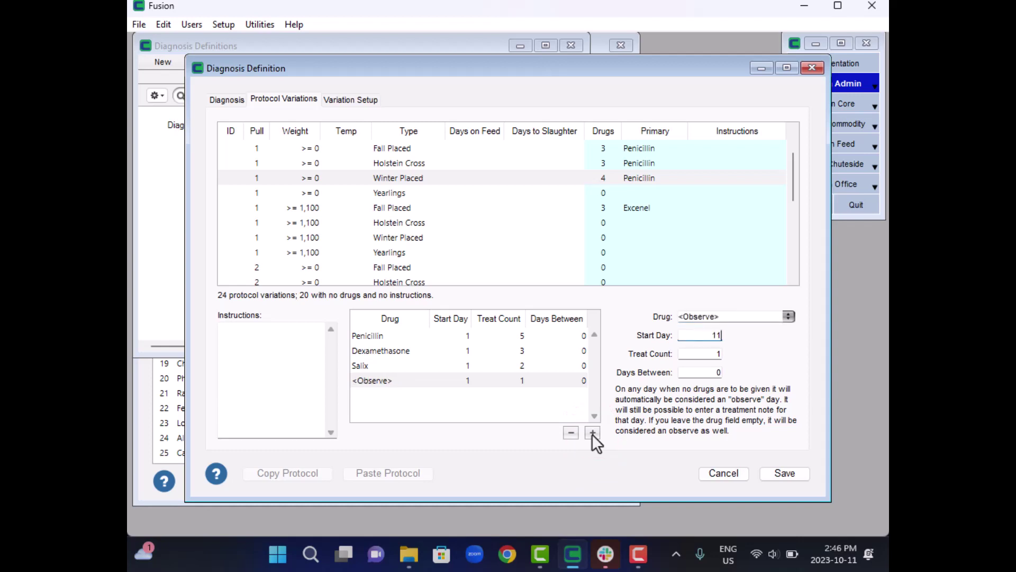
key(Tab)
text(2)
key(Tab)
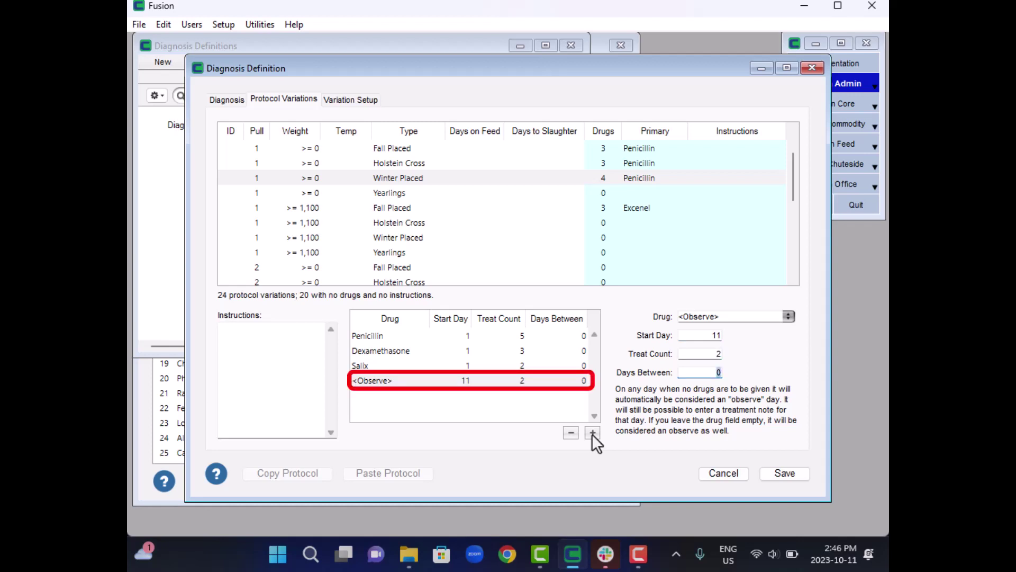